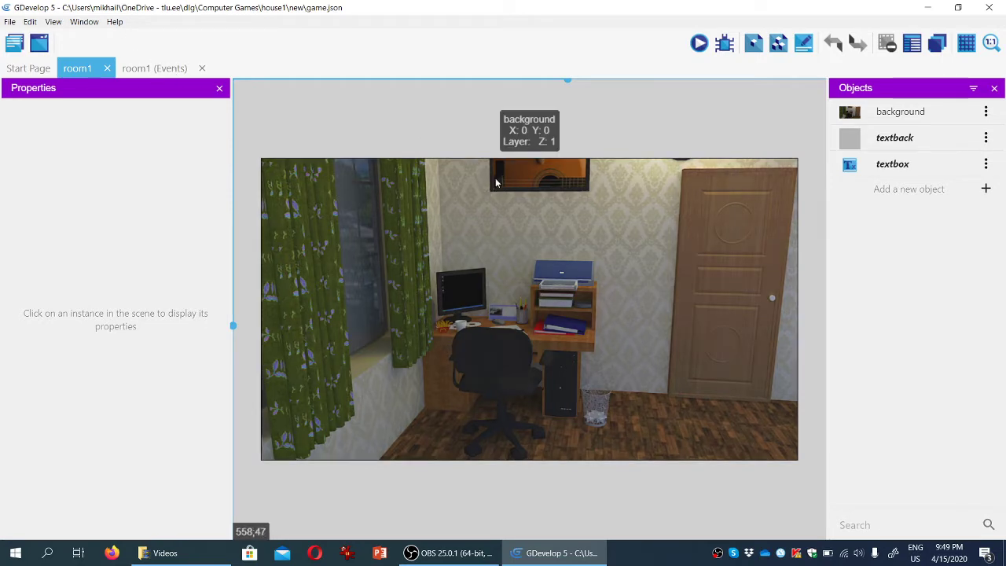
Start adding a new object to the room1 scene from the Objects panel.
left_click(986, 189)
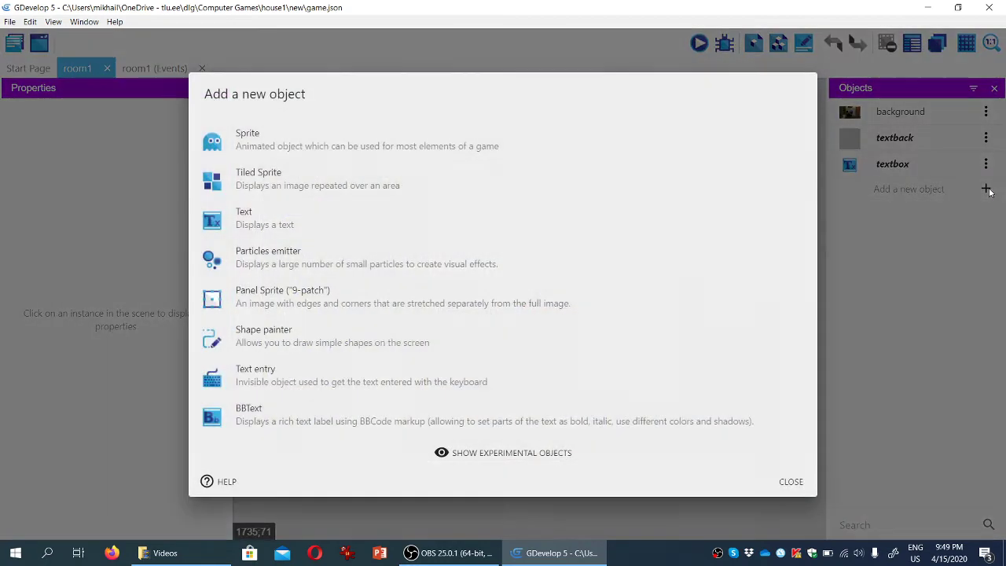
Create a new Tiled Sprite object and name it 'clickable'.
left_click(336, 186)
left_click_drag(337, 240, 211, 230)
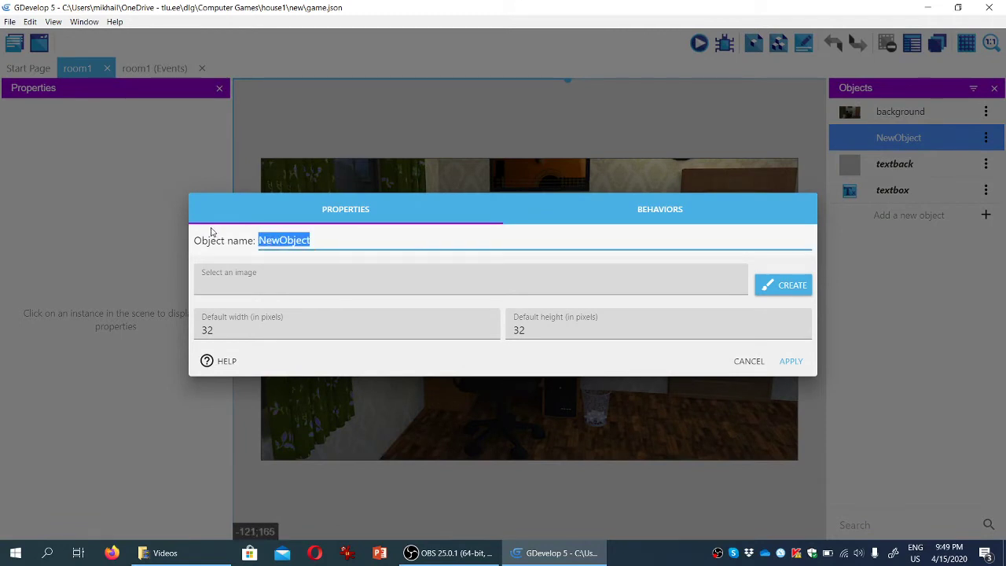
type("c")
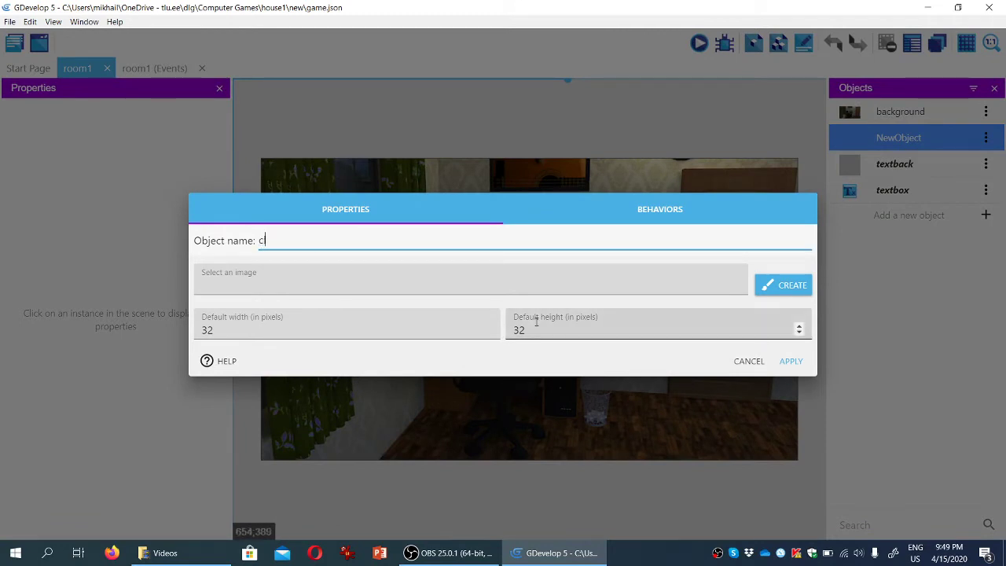
type("liackable")
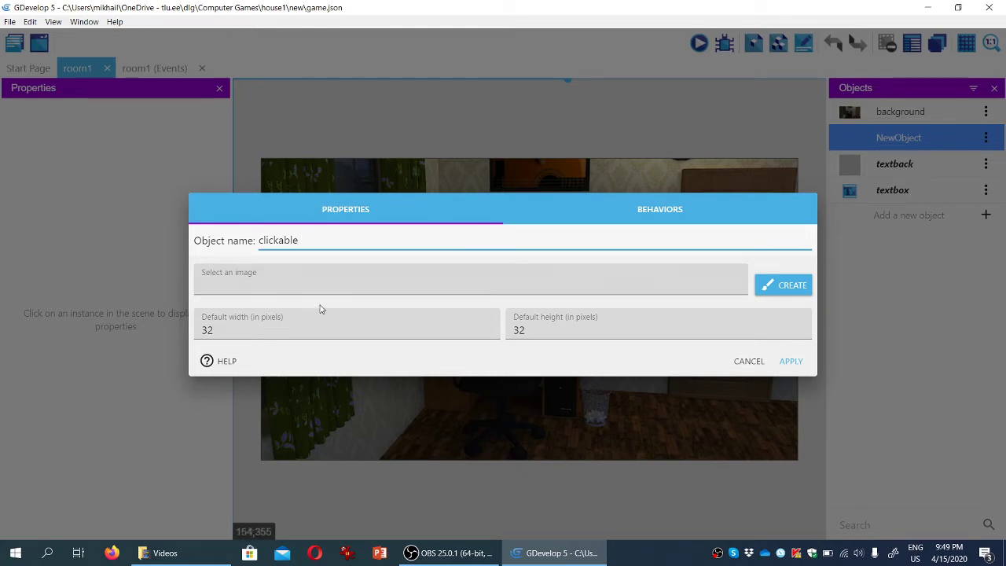
Give the clickable object the yellow.png image and apply the settings.
left_click(388, 287)
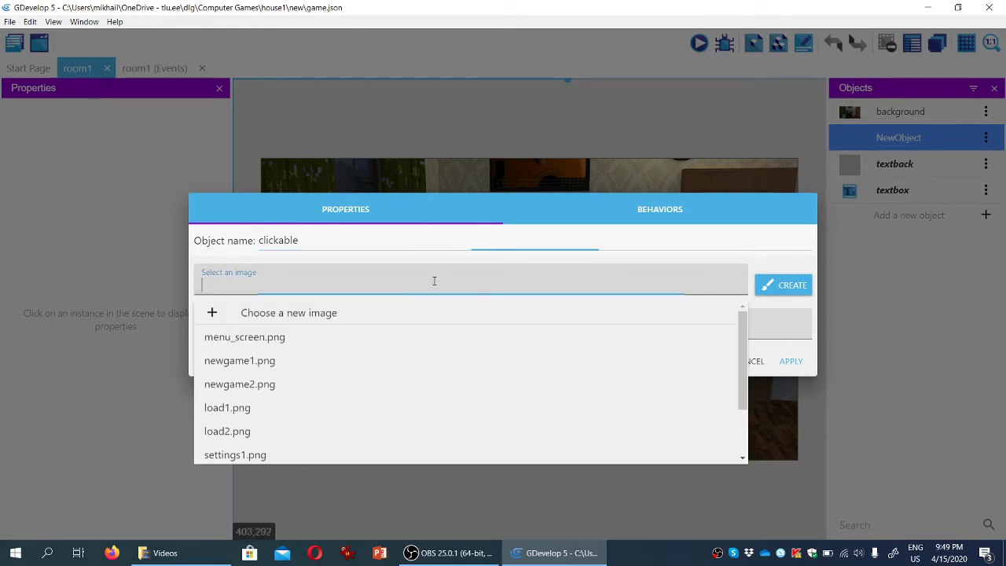
left_click(232, 316)
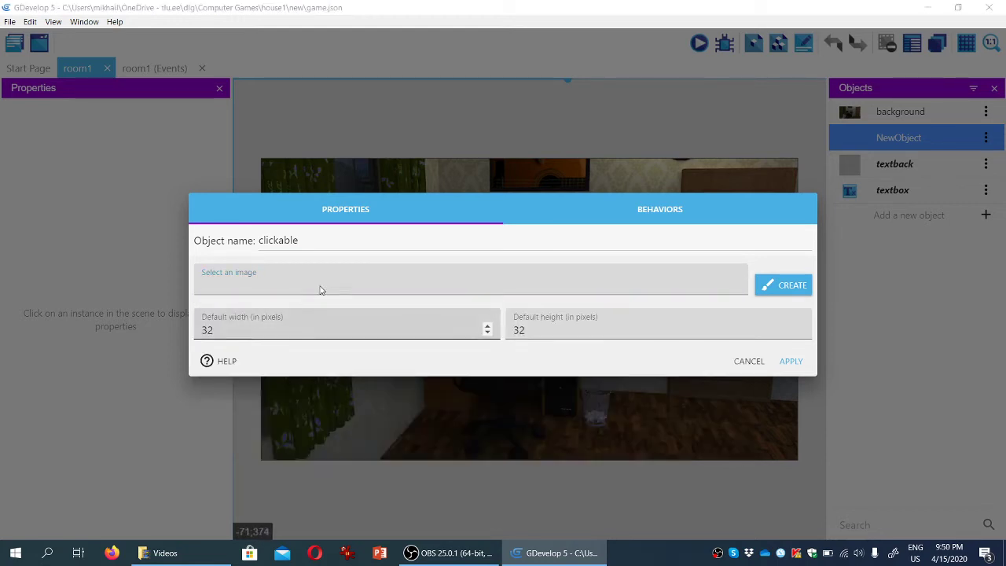
scroll(383, 219, "down", 3)
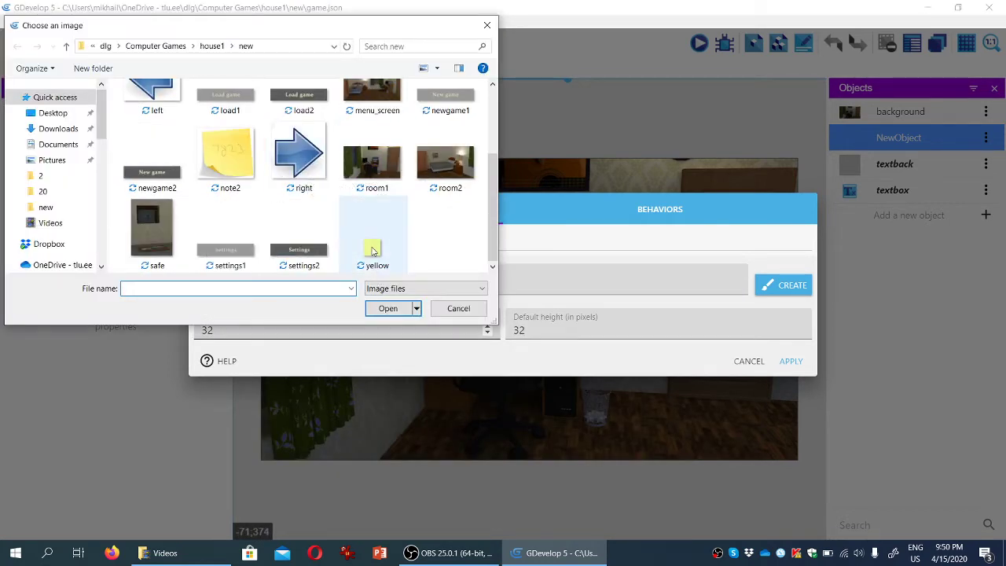
double_click(371, 250)
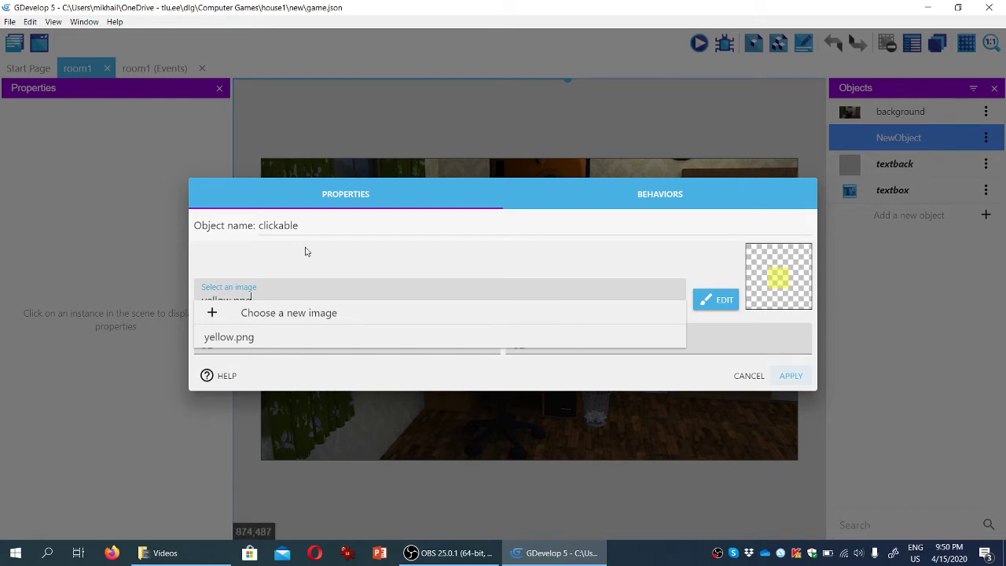
key("Down")
key("Return")
left_click(792, 374)
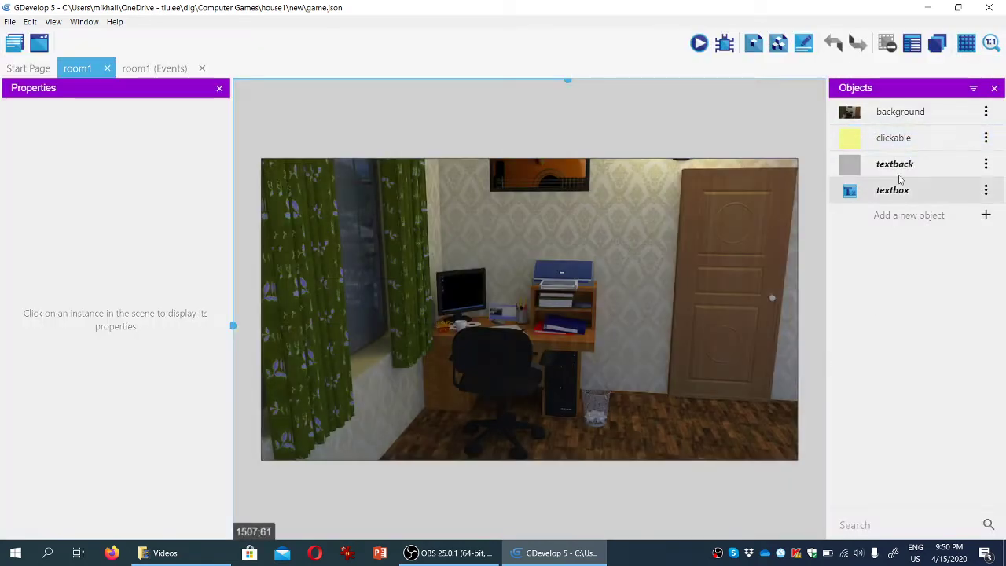
Drop a clickable instance onto the door, then rotate, widen and position it over the door.
left_click_drag(902, 138, 804, 414)
mouse_move(739, 164)
left_mouse_down()
mouse_move(730, 156)
mouse_move(752, 168)
left_mouse_up()
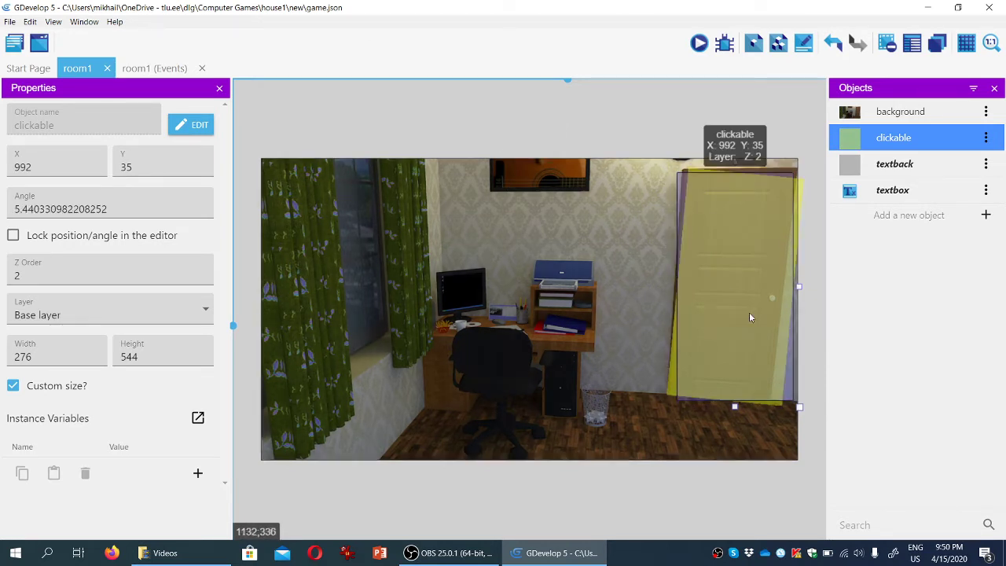
left_click_drag(799, 286, 802, 285)
left_click_drag(756, 254, 752, 251)
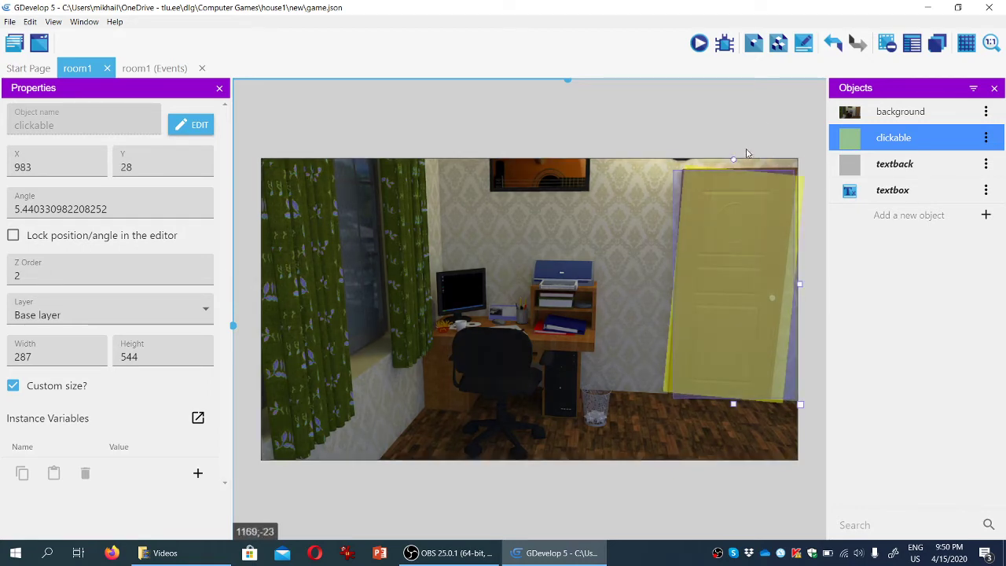
Tilt the door's clickable instance to match the door's angle, about 287 by 544.
left_click(731, 145)
left_click(736, 183)
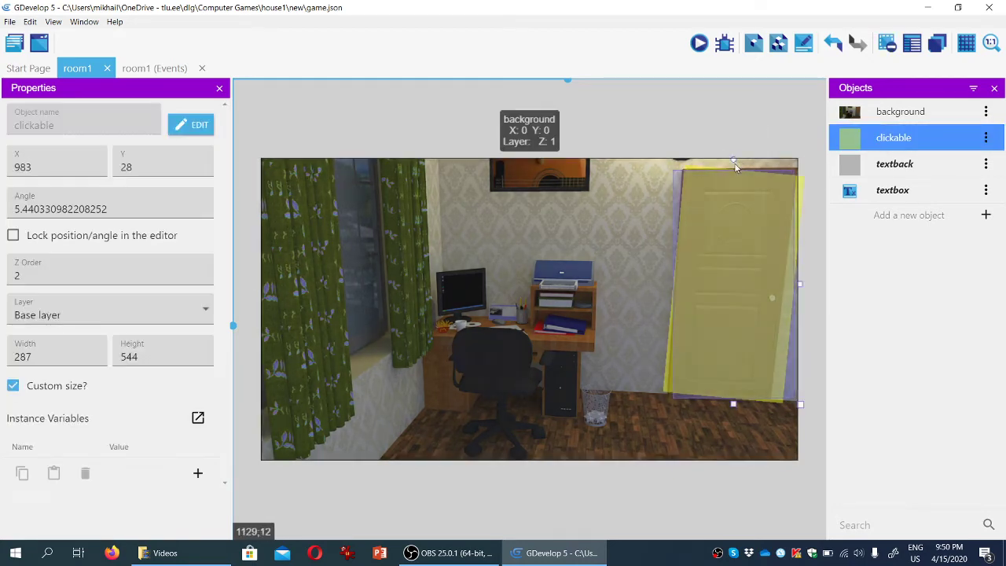
left_click_drag(733, 161, 739, 162)
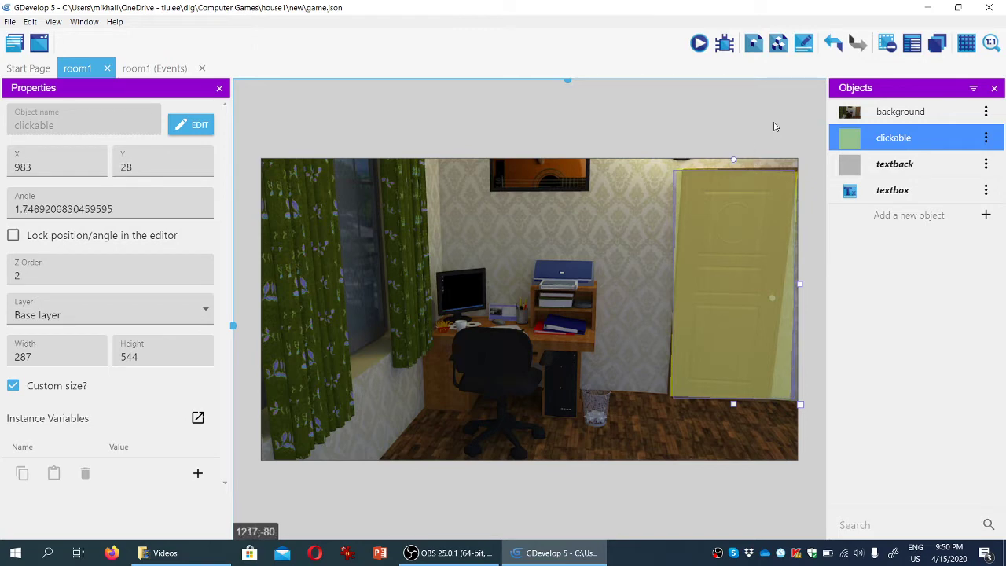
left_click(814, 134)
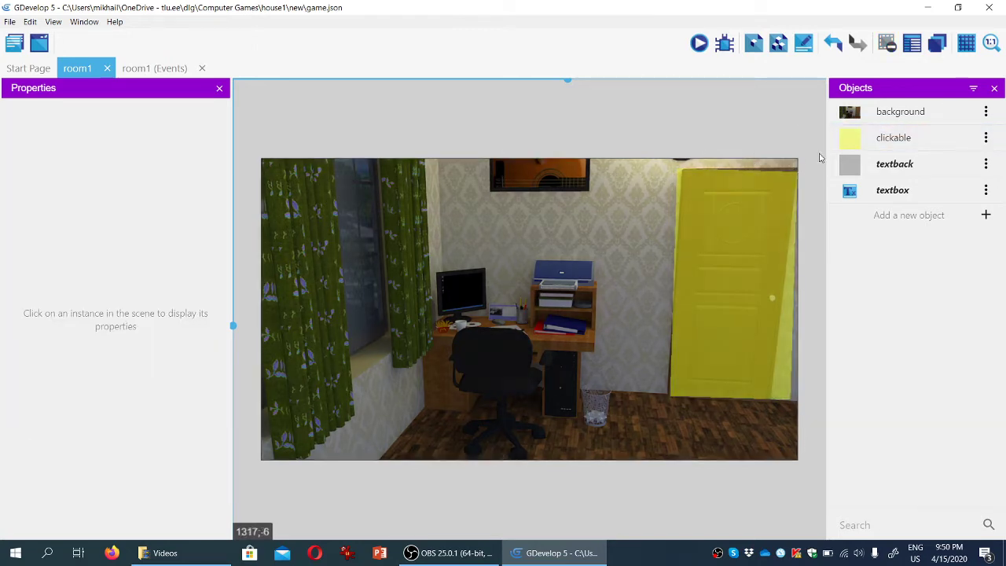
left_click(729, 227)
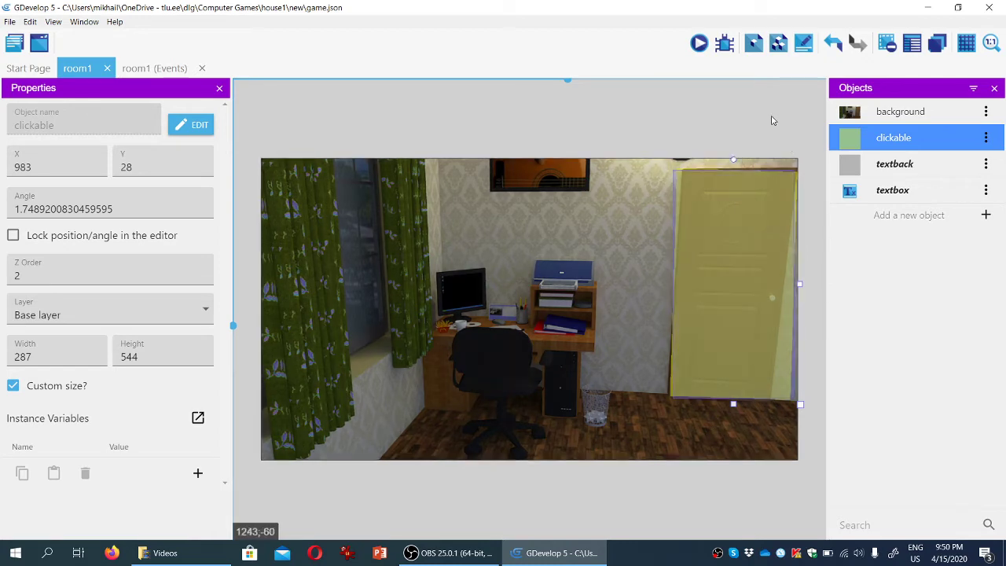
left_click(766, 132)
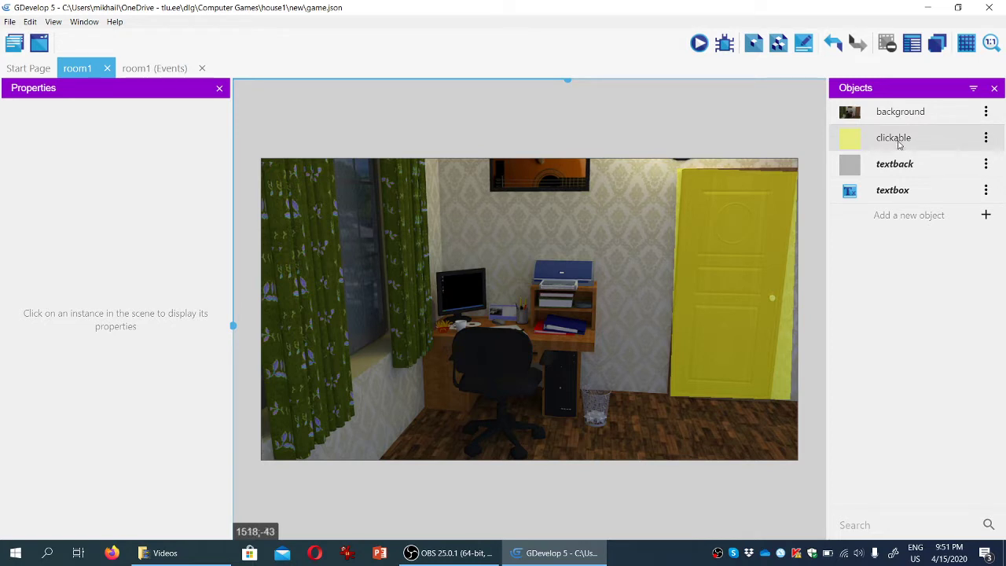
Add an object variable 'name' with value 'none' to the clickable object and apply.
left_click(986, 138)
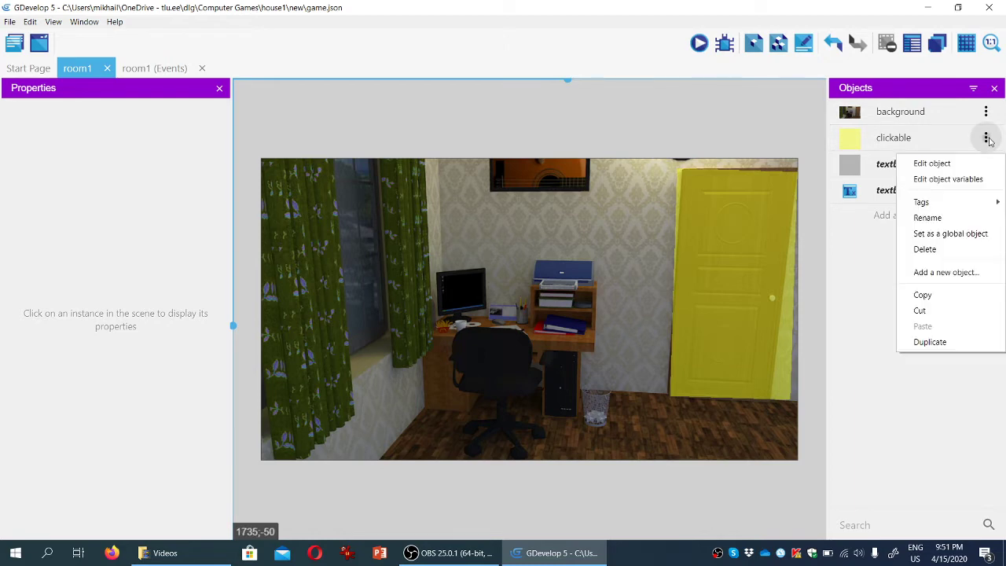
left_click(956, 180)
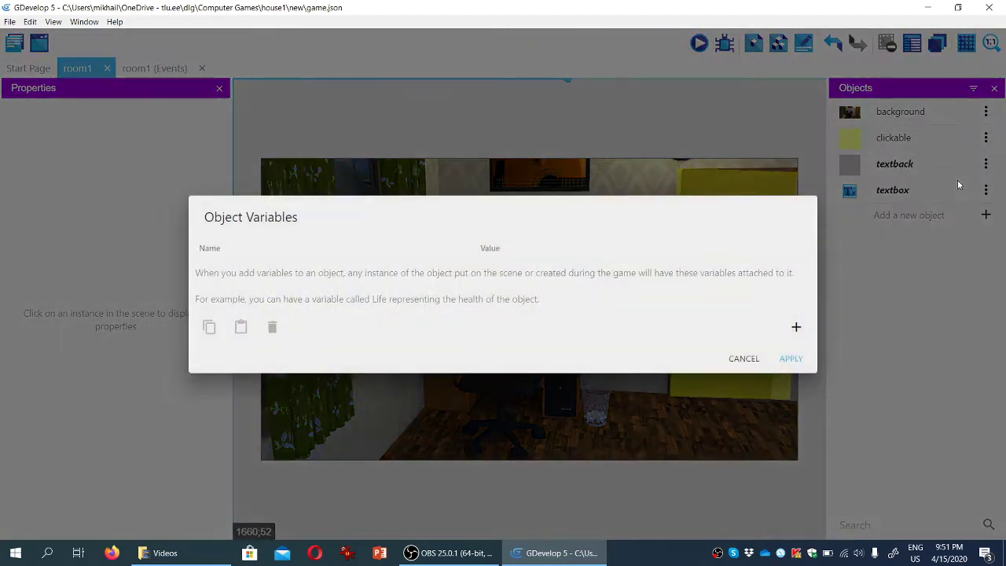
left_click(795, 327)
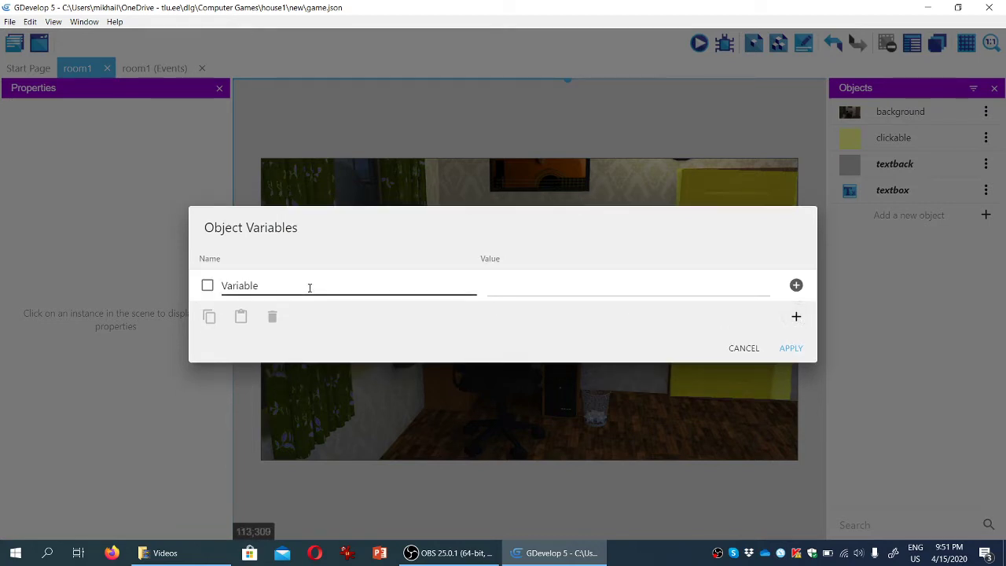
left_click_drag(307, 285, 131, 281)
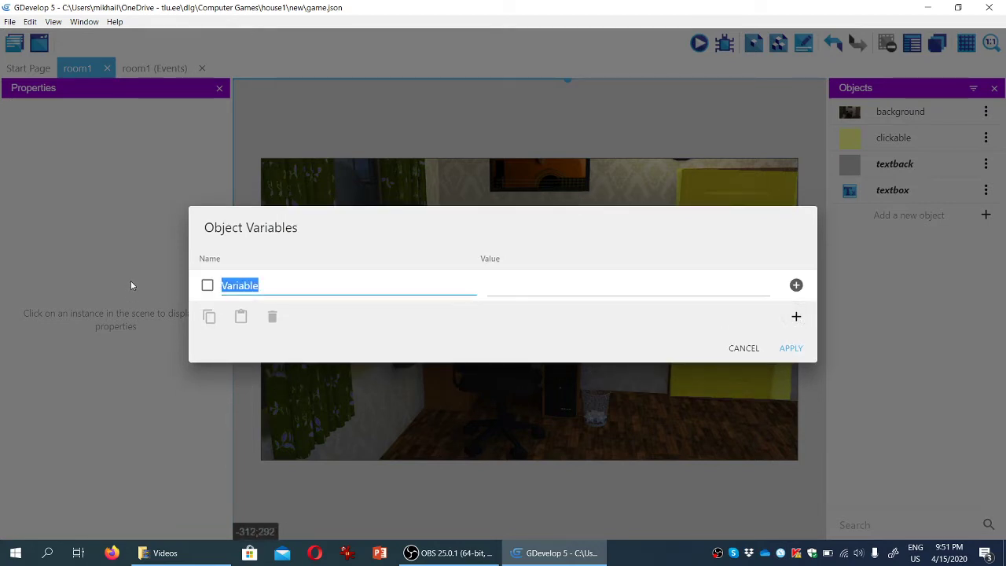
type("name")
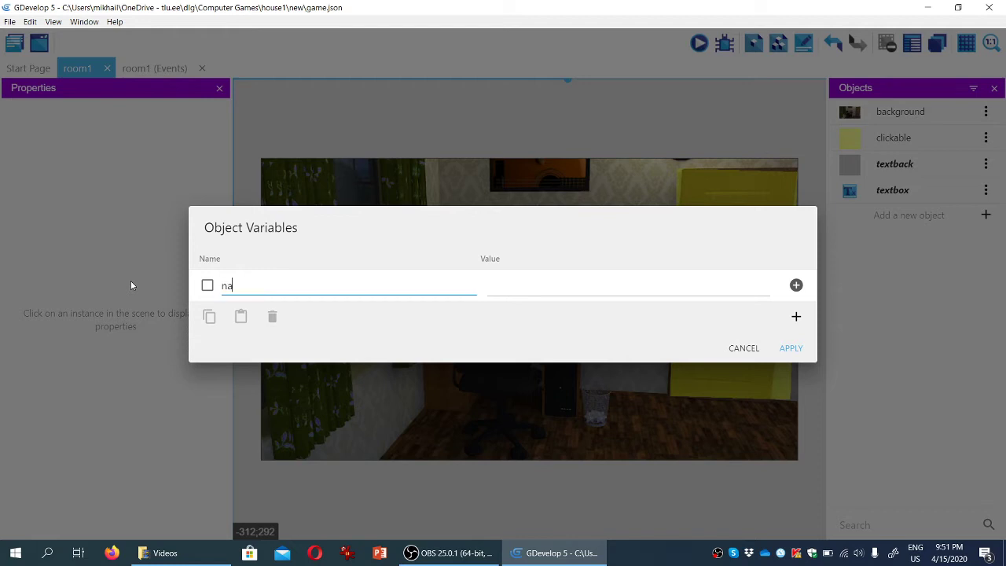
left_click(554, 287)
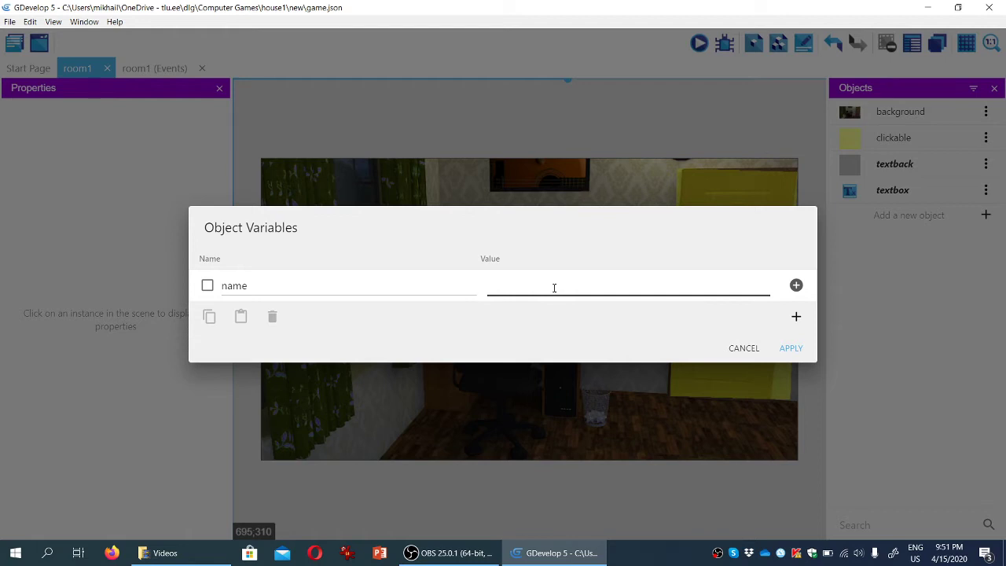
left_click(556, 285)
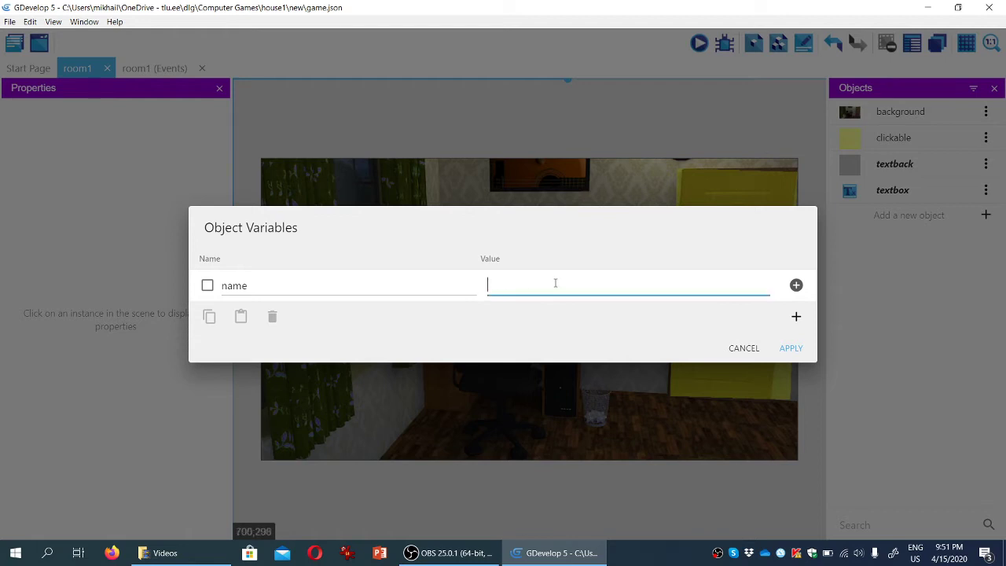
type("none")
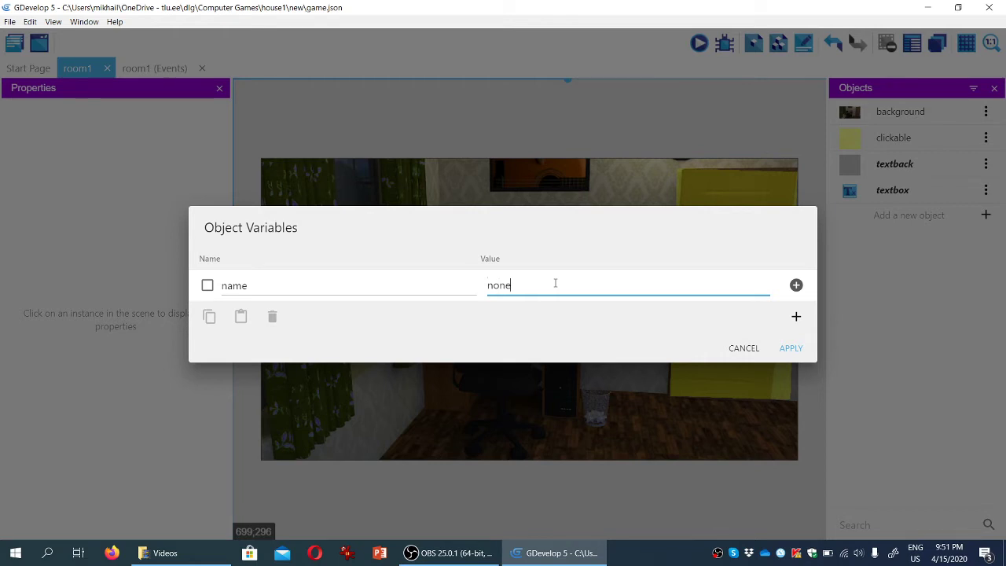
left_click(791, 348)
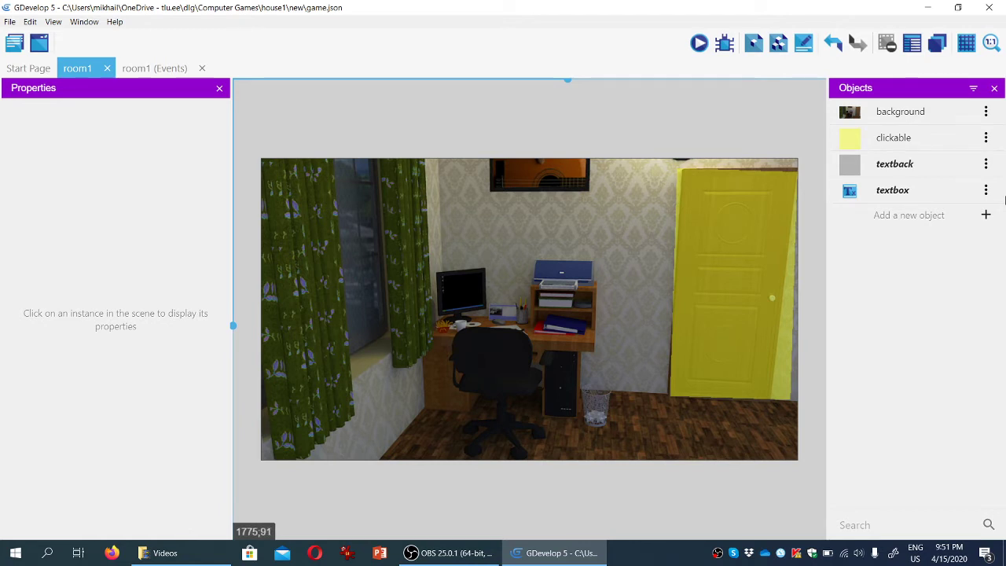
Set the clickable object as a global object and confirm with OK.
left_click(985, 138)
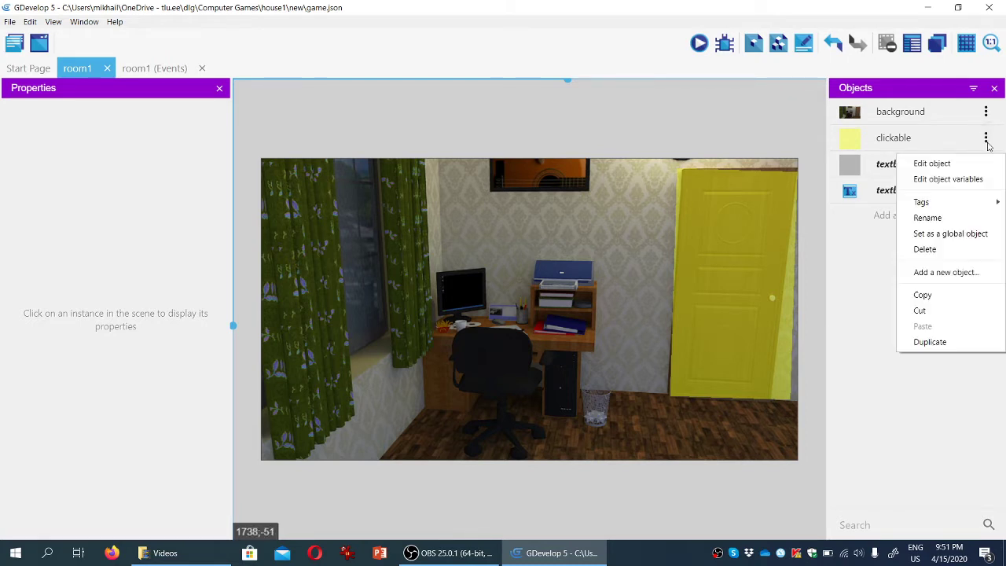
left_click(950, 234)
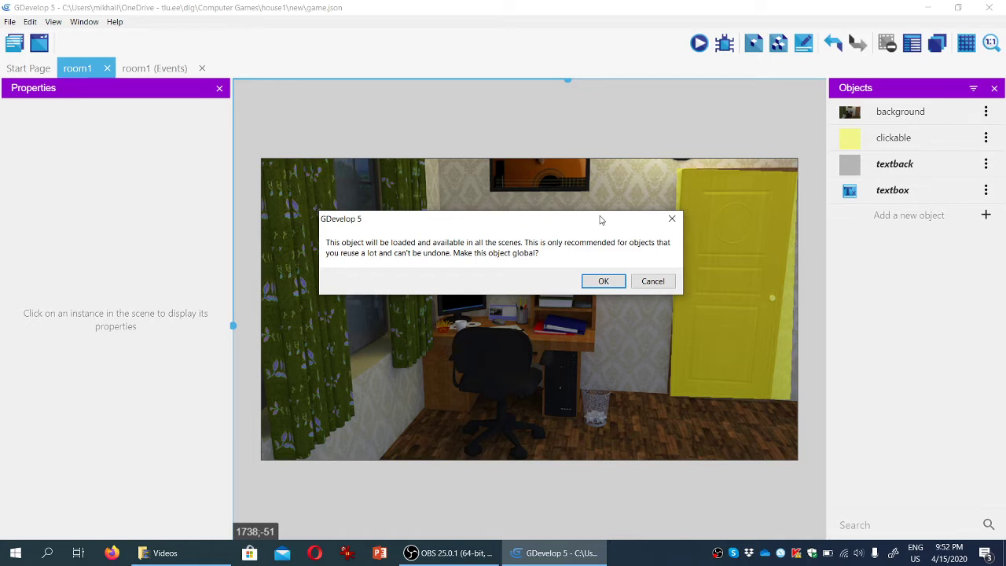
left_click(598, 281)
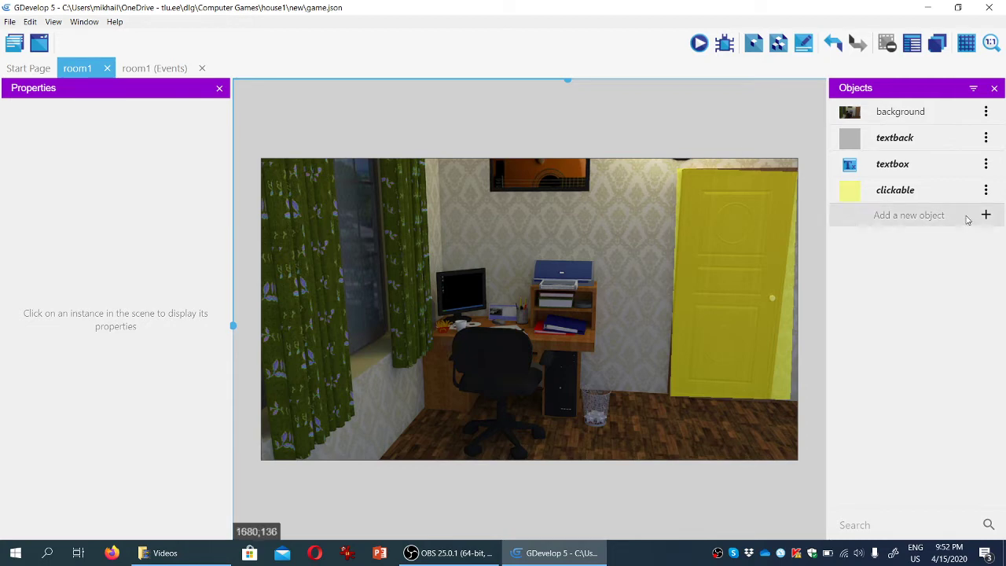
Change the door instance's 'name' variable from 'none' to 'door'.
left_click(714, 225)
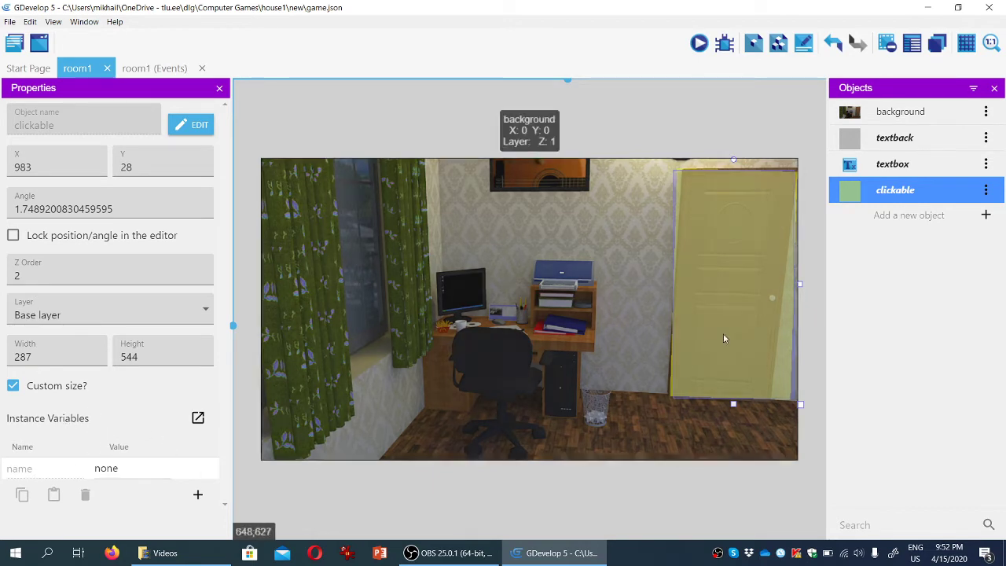
left_click(146, 469)
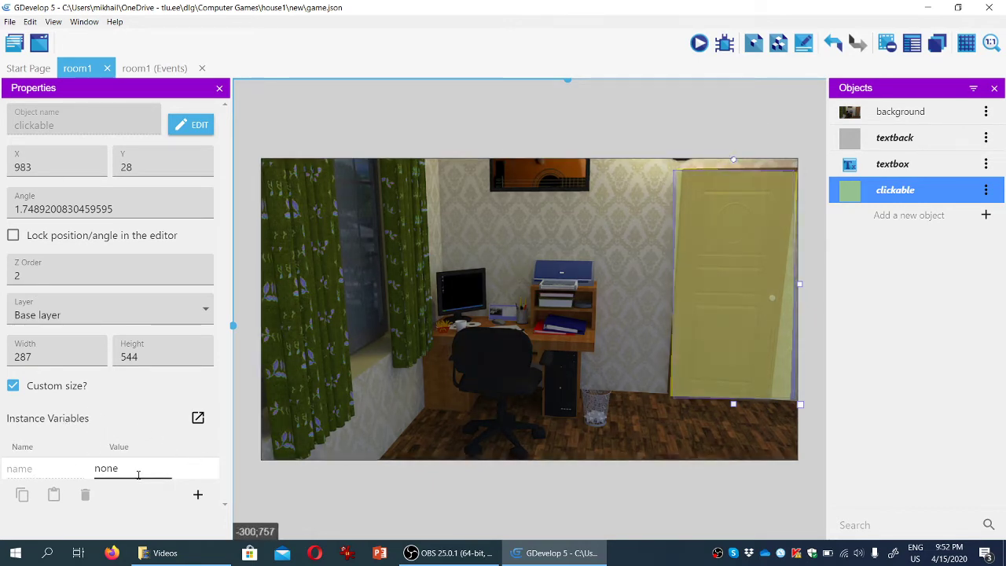
left_click_drag(141, 468, 85, 470)
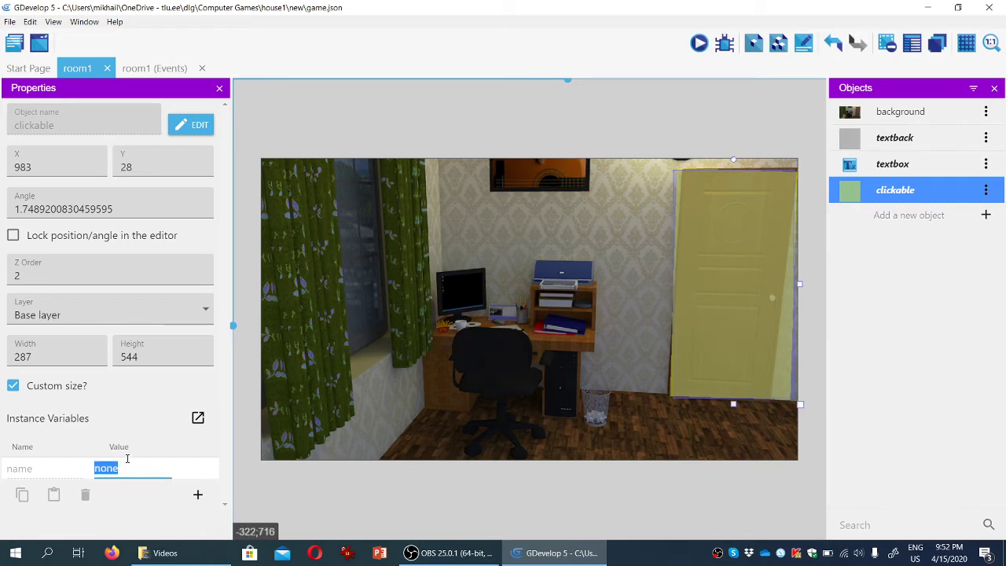
type("door")
Place a second clickable instance over the window, sized 372 by 490 at X 17, Y 1.
left_click(478, 126)
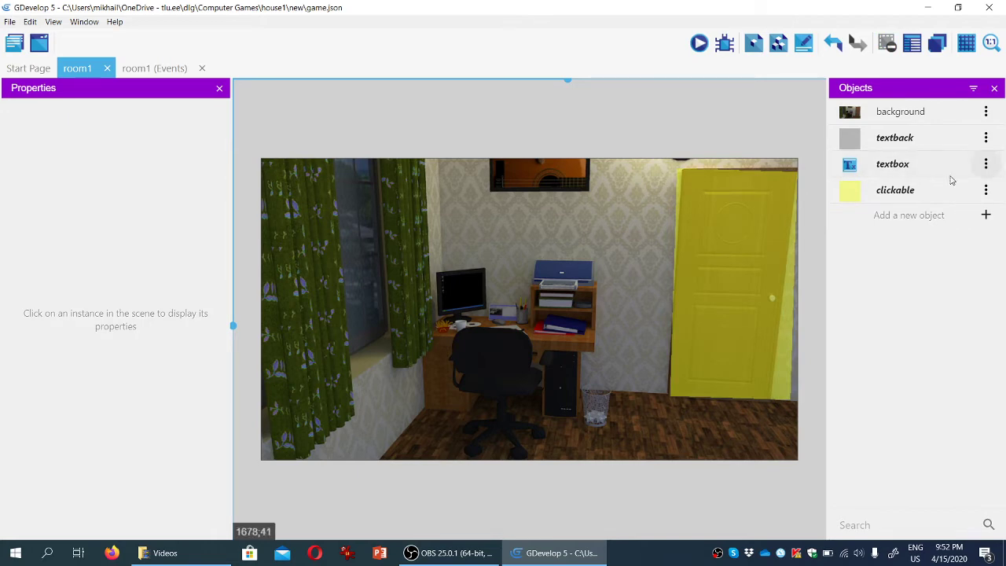
left_click_drag(925, 196, 412, 372)
left_click(272, 173)
left_click(274, 173)
left_click_drag(359, 289, 361, 281)
left_click(388, 340)
left_click(404, 360)
left_click_drag(408, 364, 430, 357)
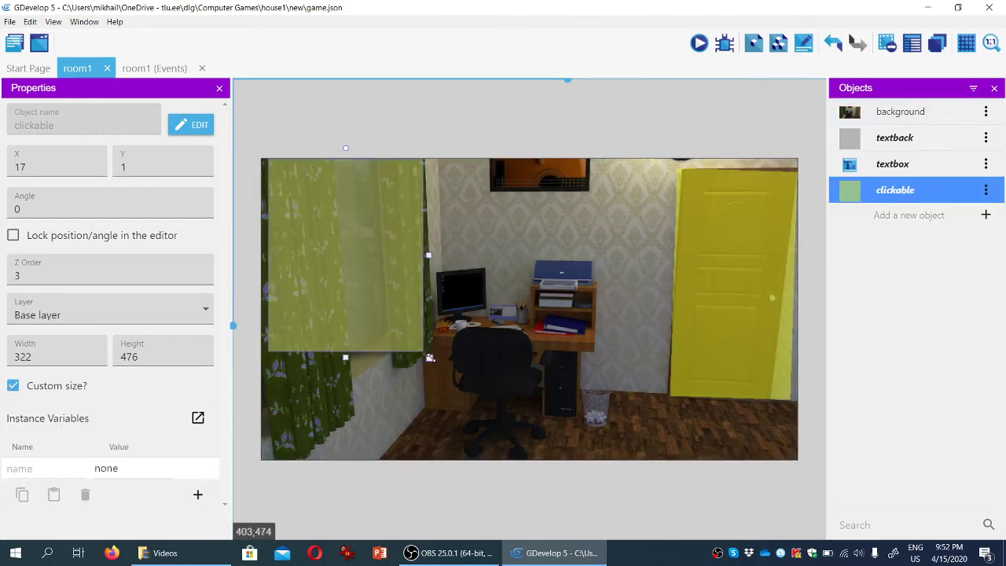
left_click_drag(346, 358, 346, 370)
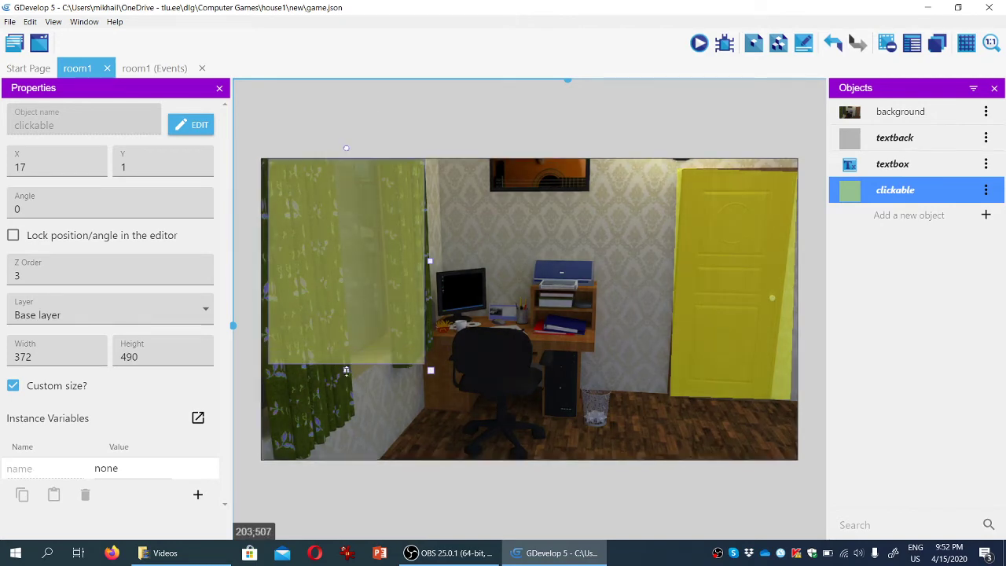